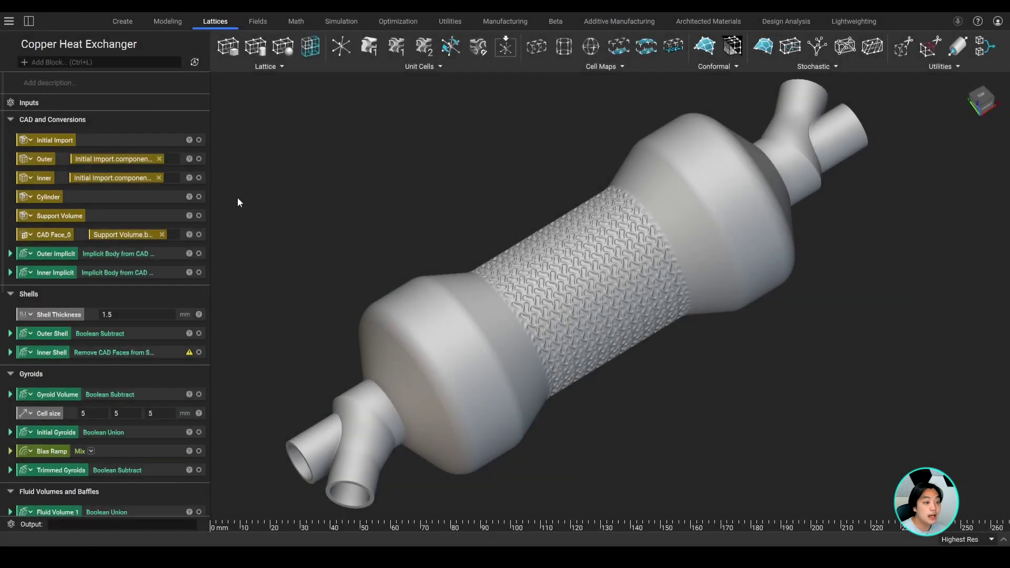
# - Show the Final Part cut-away with Final Fluid 1 and Final Fluid 2 visible
pyautogui.scroll(-10, 164, 265)
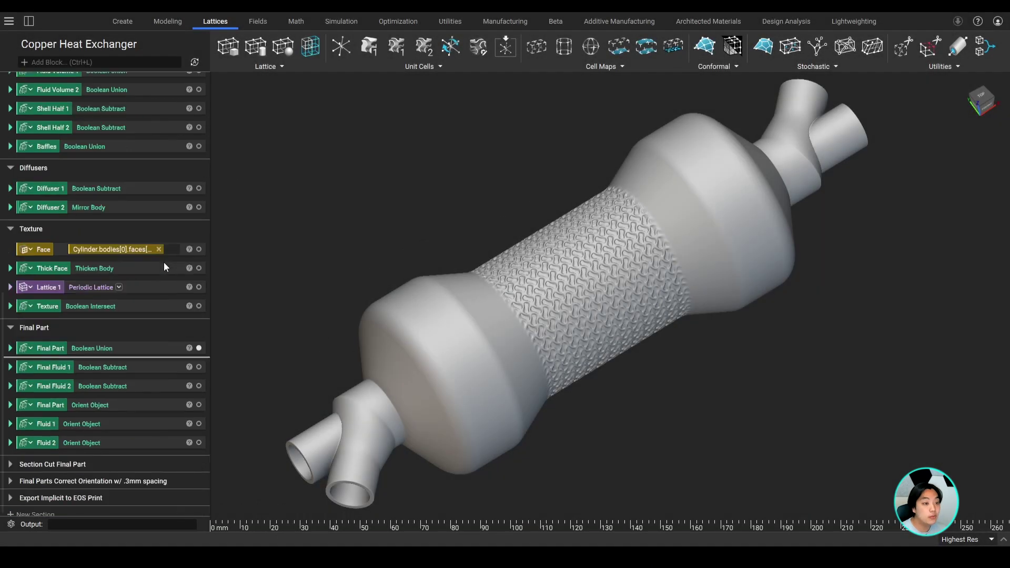
pyautogui.click(476, 334)
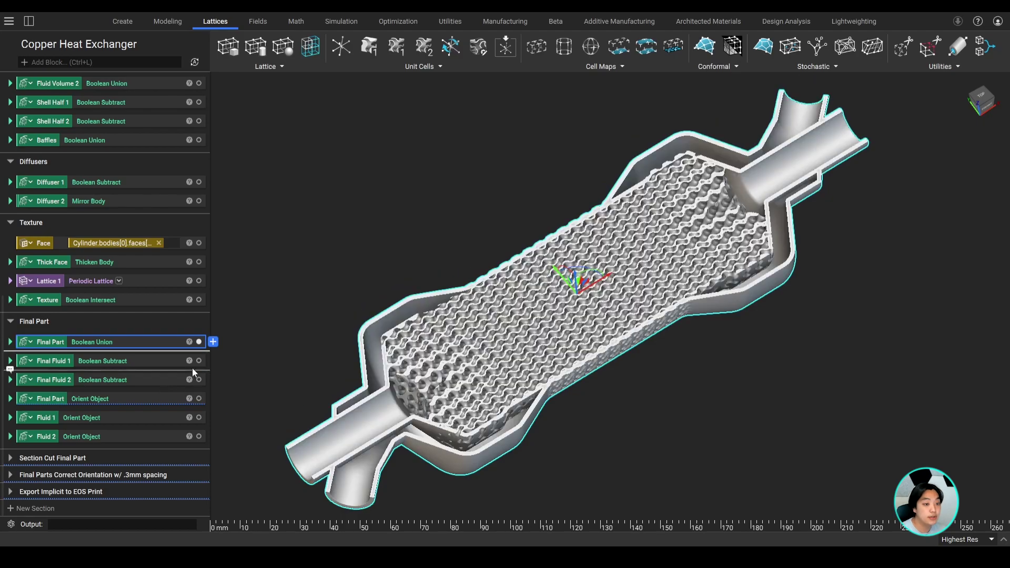
pyautogui.click(199, 380)
pyautogui.click(199, 361)
pyautogui.click(317, 228)
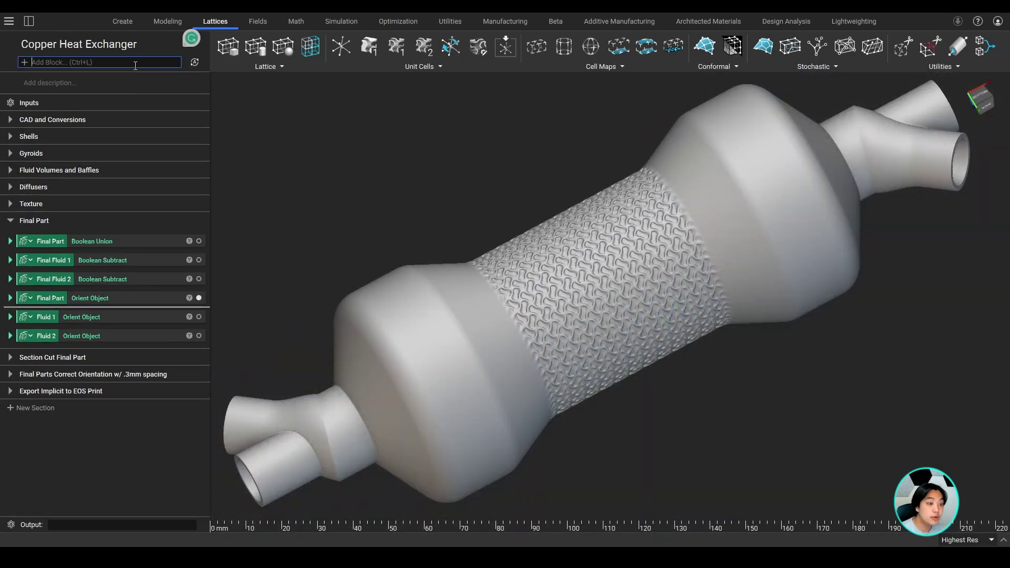
# - Mesh the Final Part with a Mesh from Implicit Body block at 0.35 mm tolerance
pyautogui.write('mesh from')
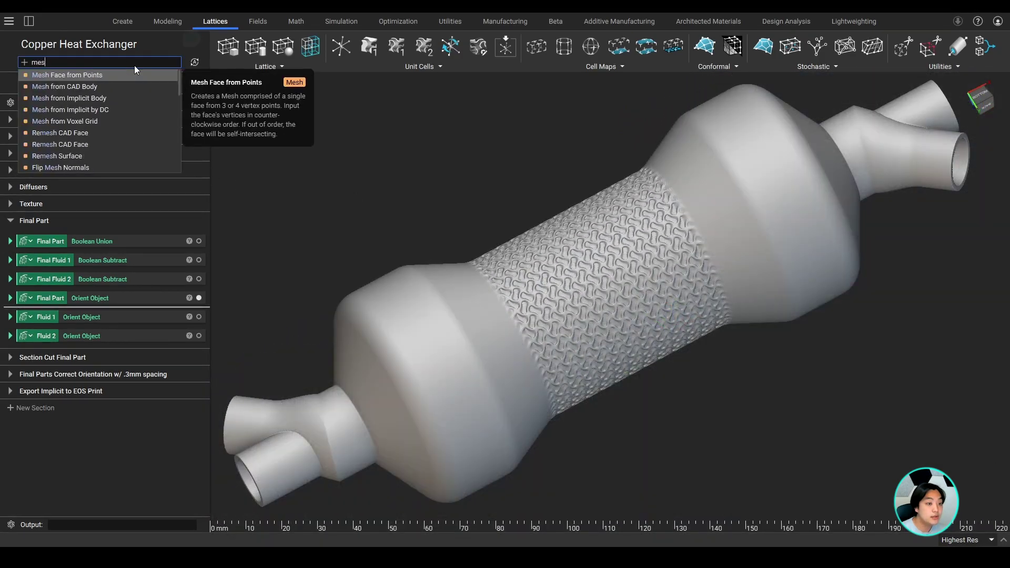
pyautogui.click(138, 85)
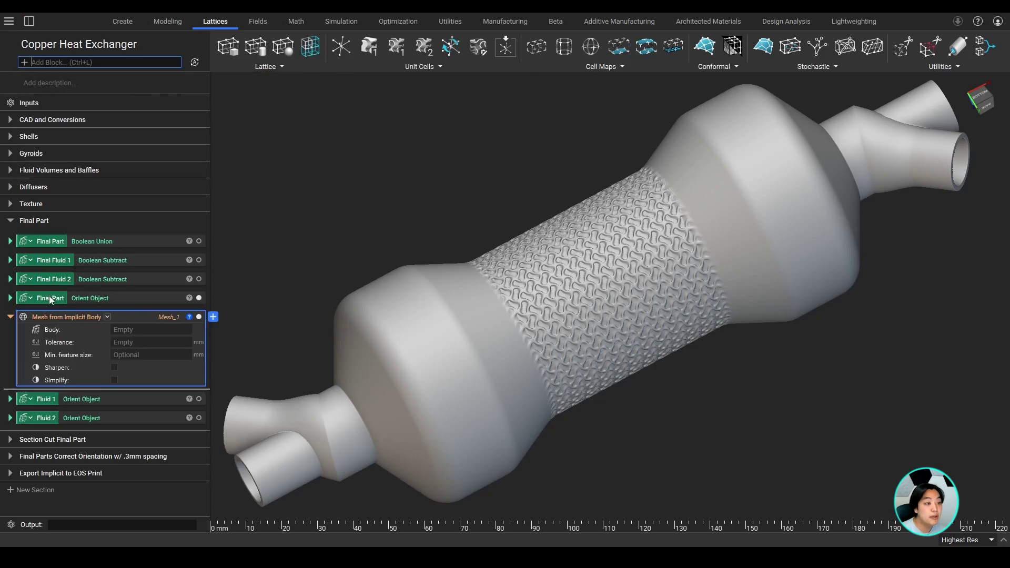
pyautogui.moveTo(50, 299); pyautogui.dragTo(126, 330)
pyautogui.click(136, 342)
pyautogui.write('0.')
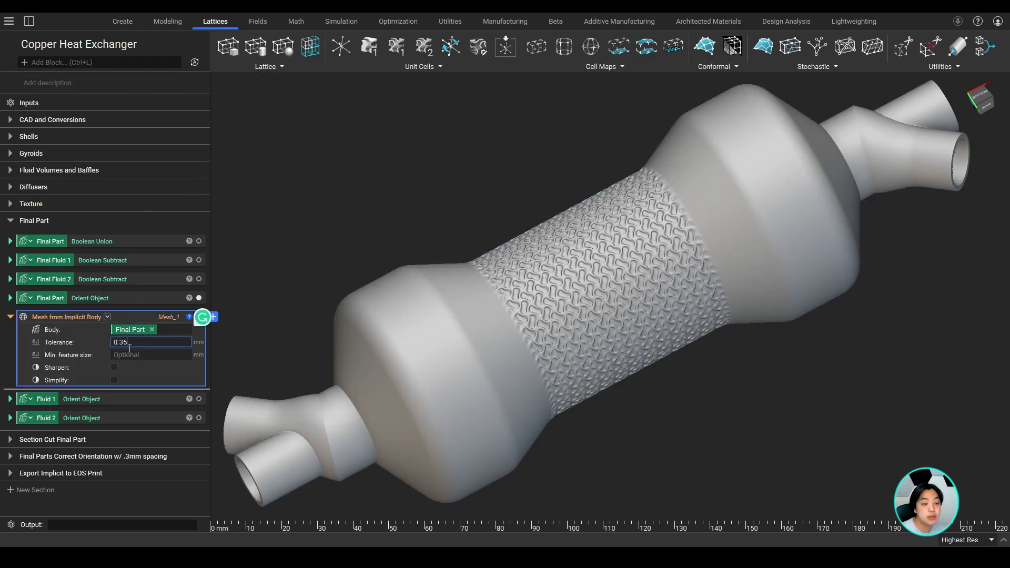
pyautogui.write('35')
pyautogui.click(279, 347)
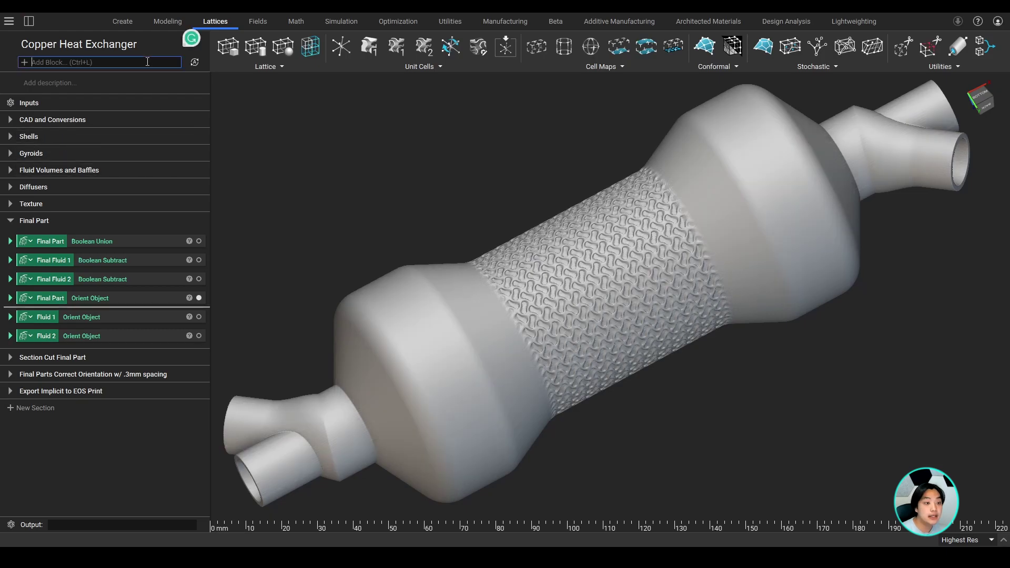
# - Add an Export Implicit Body block that uses Final Part as its body
pyautogui.write('export implic')
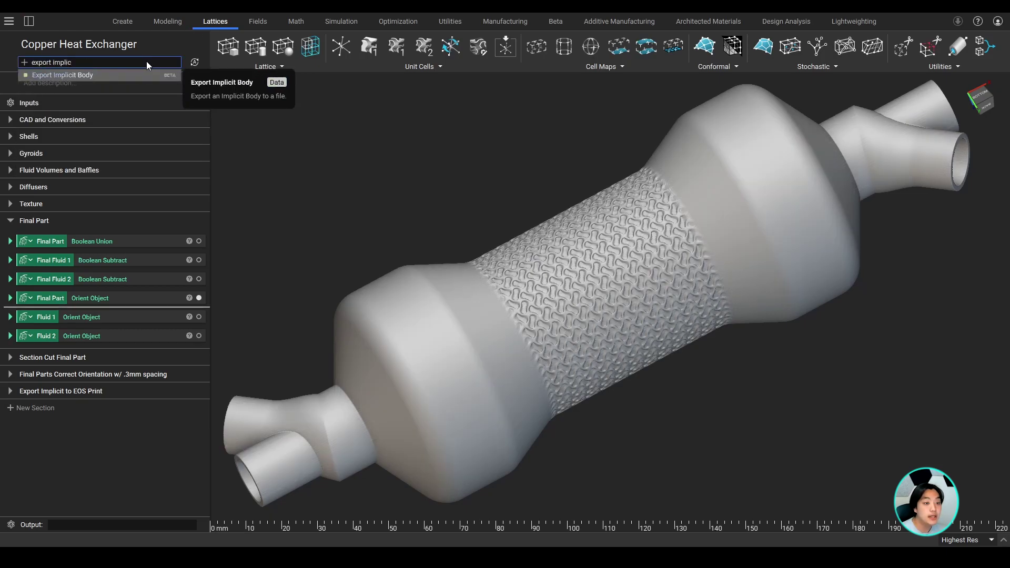
pyautogui.press('Return')
pyautogui.moveTo(55, 298); pyautogui.dragTo(138, 336)
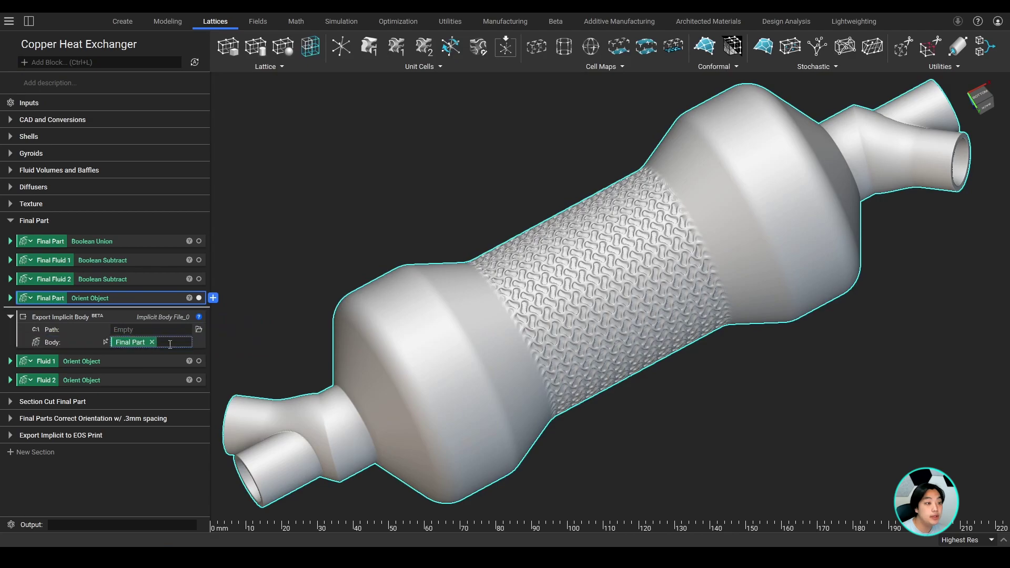
# - Set the export path to Copper HEX.implicit in the Implicit Interop folder
pyautogui.click(198, 330)
pyautogui.write('Copper HEX')
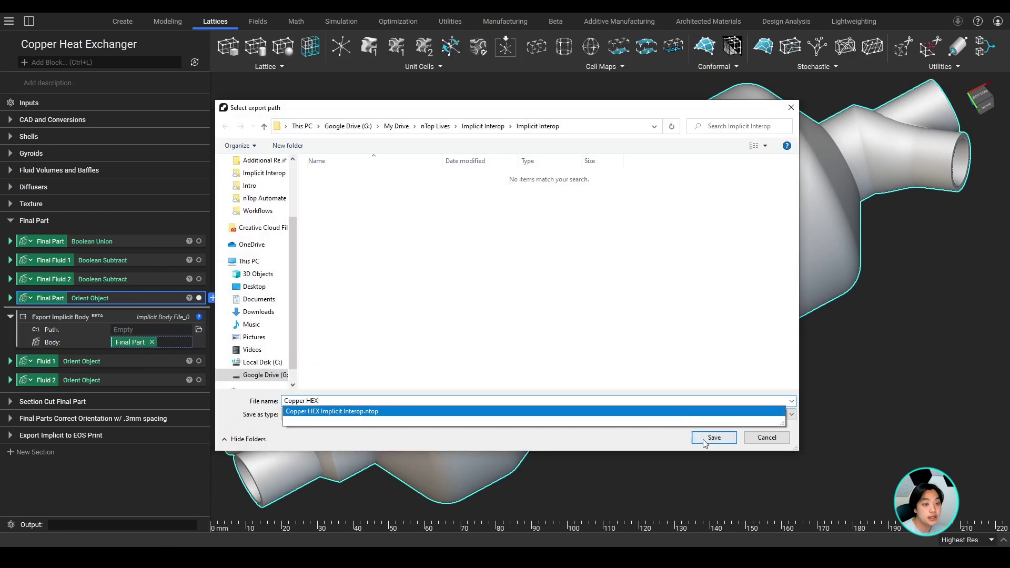
pyautogui.click(707, 437)
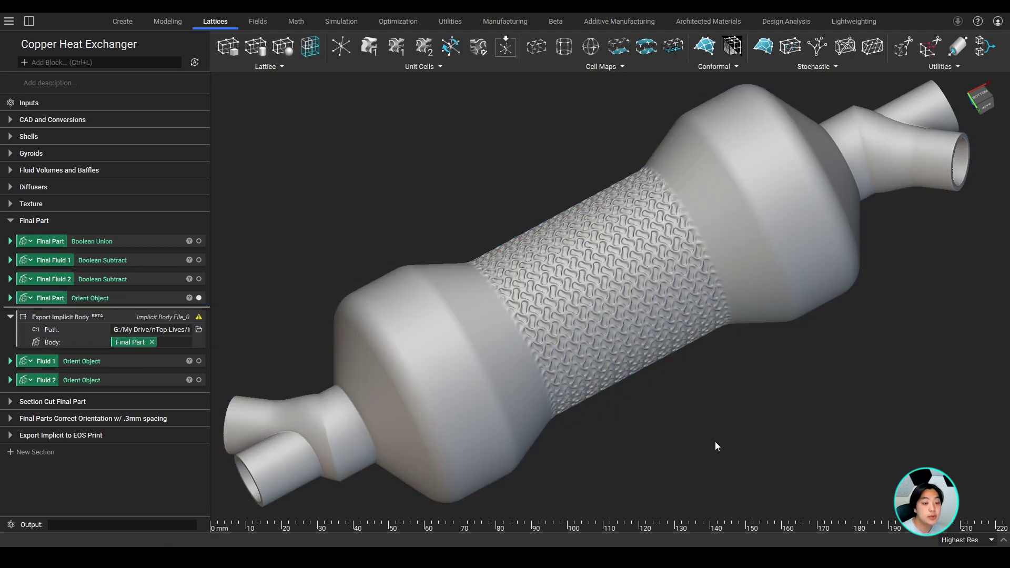
pyautogui.click(331, 556)
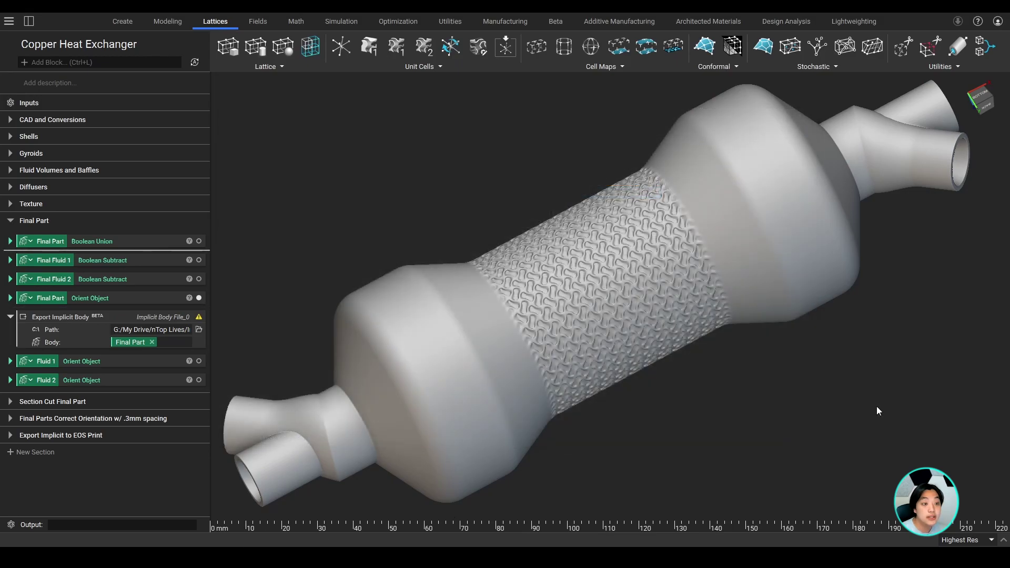
# - Confirm the export in the Output log and locate the 6,889 KB Copper HEX.implicit file
pyautogui.click(1004, 541)
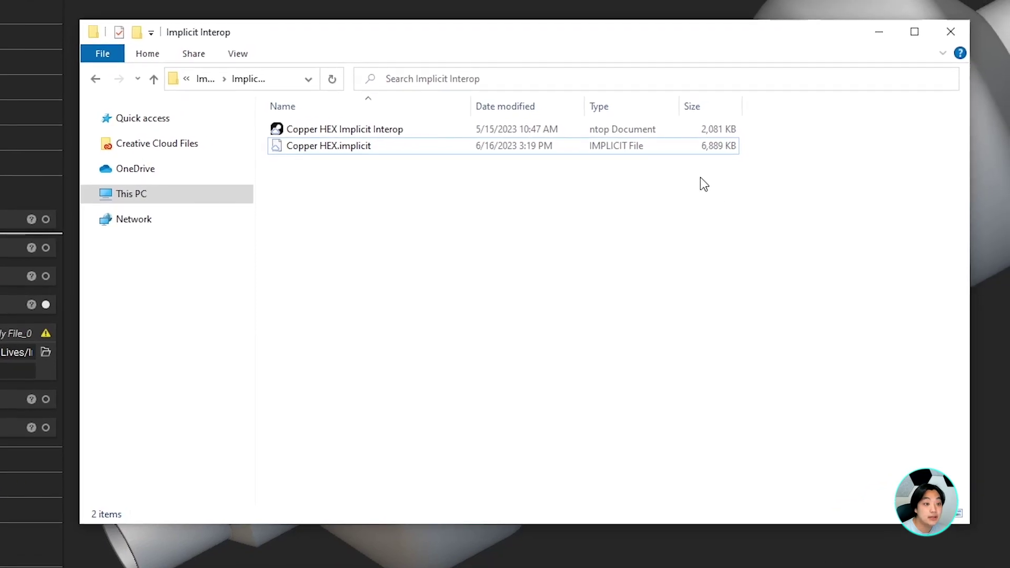
pyautogui.click(683, 152)
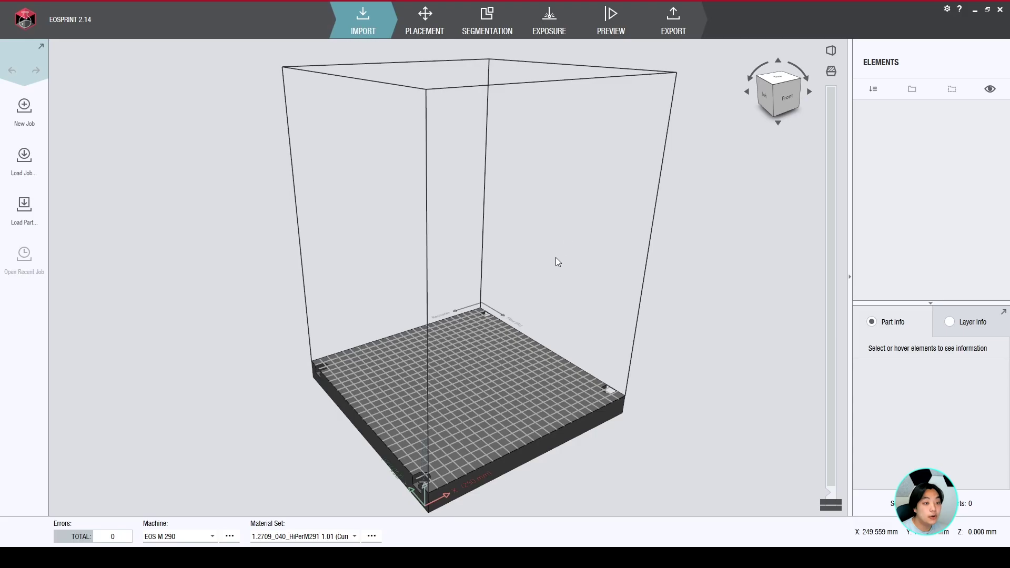
# - Import Copper HEX.implicit onto the EOS M 290 build plate and zoom in on it
pyautogui.hotkey('alt', 'Tab')
pyautogui.moveTo(368, 199); pyautogui.dragTo(371, 243)
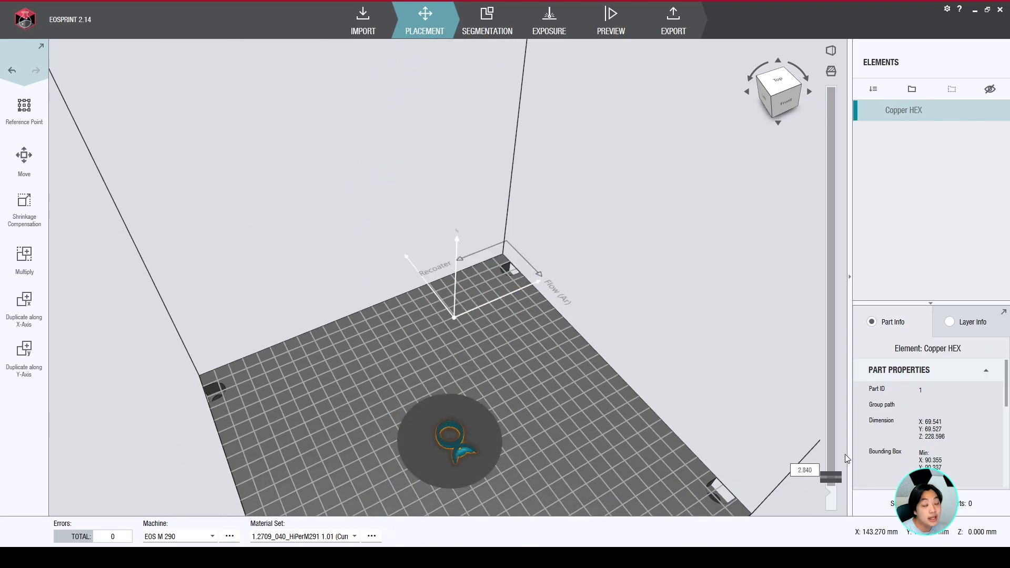
pyautogui.scroll(3, 490, 367)
pyautogui.scroll(3, 579, 329)
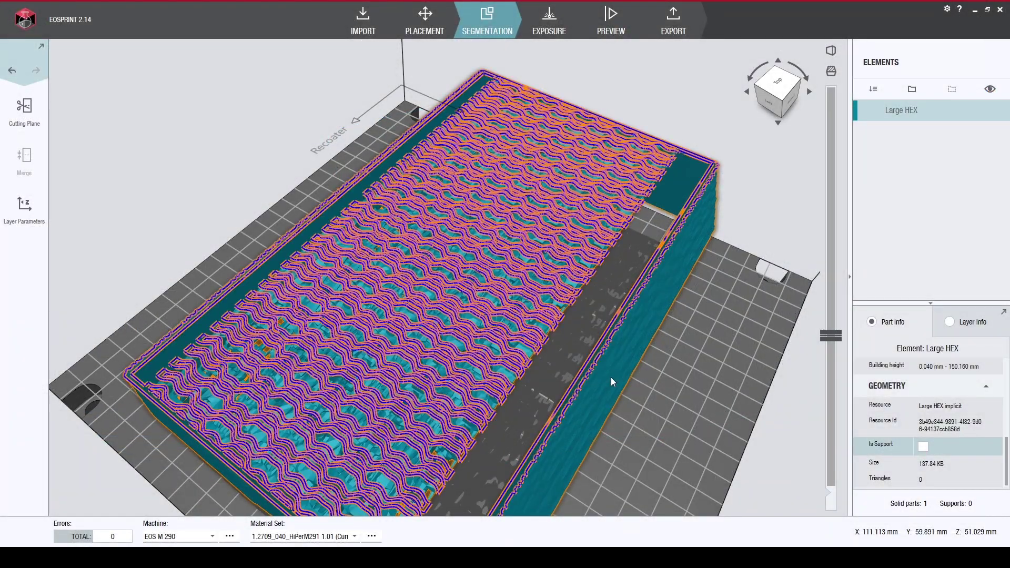
# - Scroll up through the nTop block list
pyautogui.scroll(3, 643, 343)
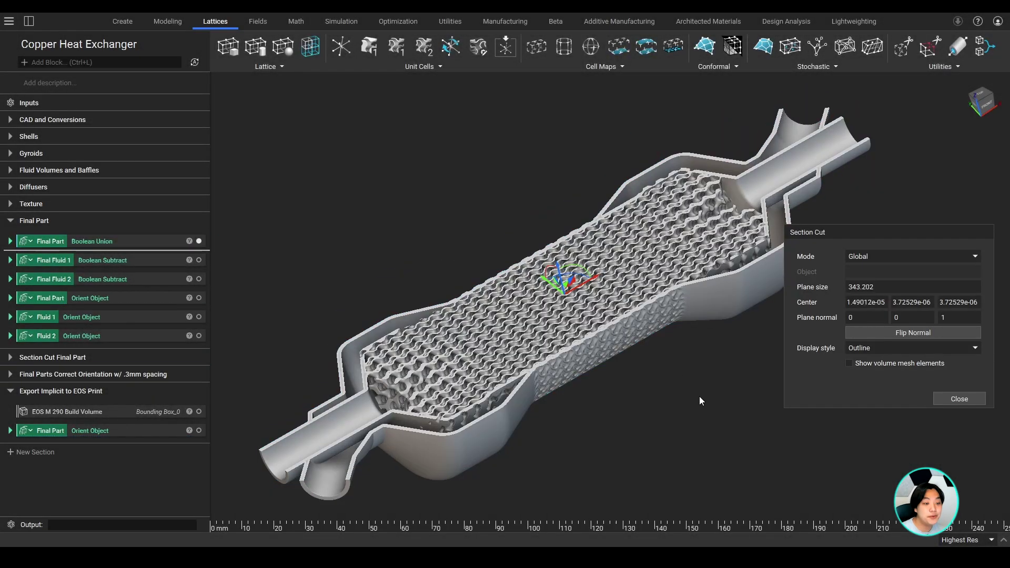
# - Toggle the Final Fluid 2 and Final Fluid 1 volumes on and off in the section cut
pyautogui.scroll(3, 725, 402)
pyautogui.scroll(5, 724, 403)
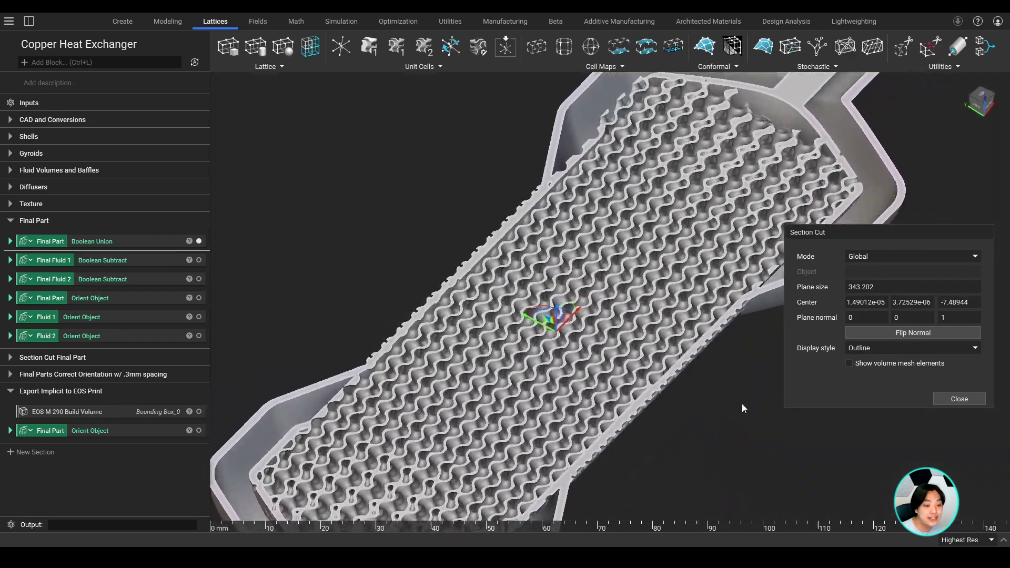
pyautogui.click(199, 279)
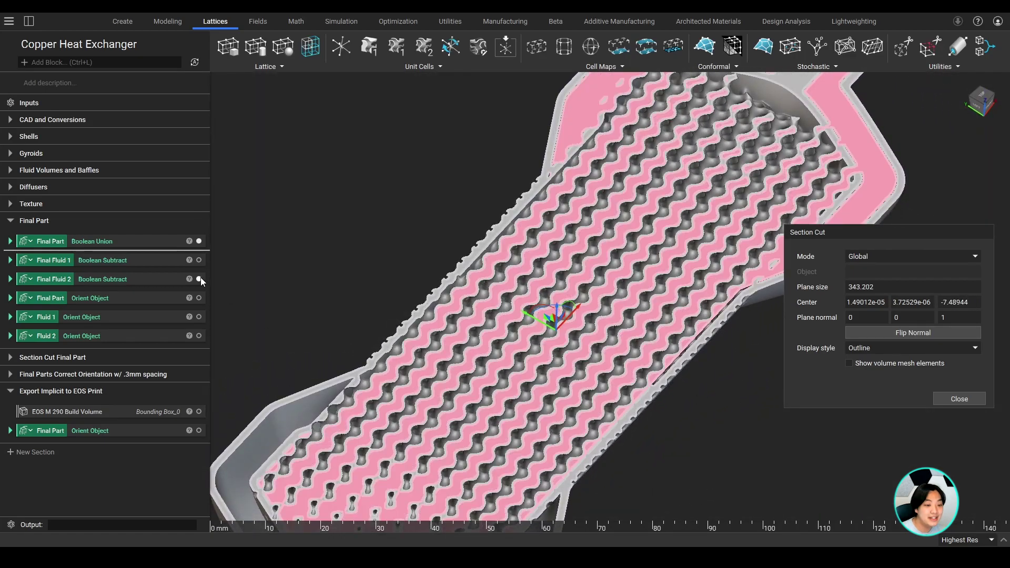
pyautogui.click(199, 279)
pyautogui.click(199, 260)
pyautogui.click(199, 260)
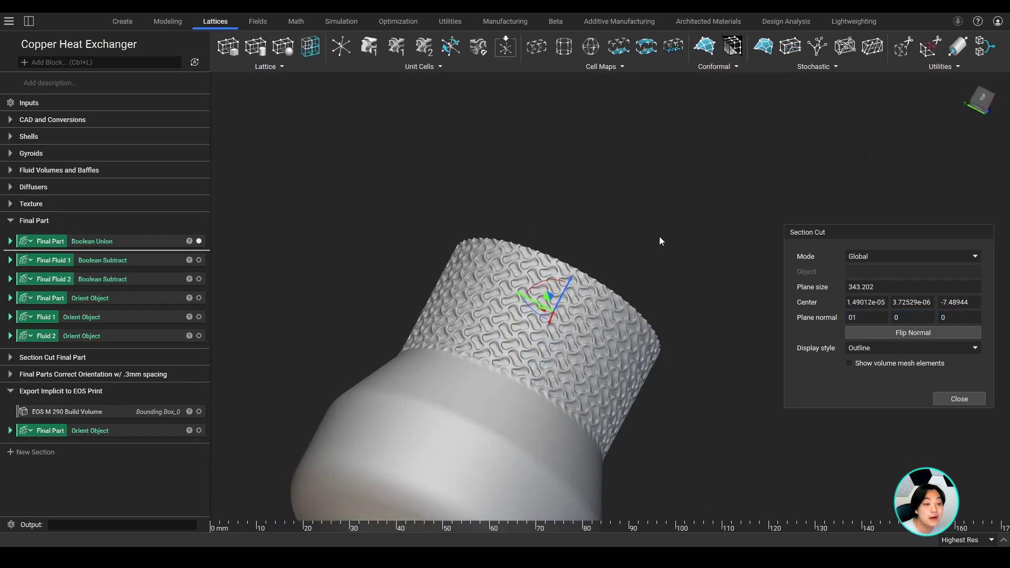
# - Orbit into the cut cylinder and show Final Fluid 1 in the X 61.6222 cross-section
pyautogui.moveTo(661, 241); pyautogui.dragTo(552, 285, button='right')
pyautogui.moveTo(552, 284); pyautogui.dragTo(613, 192)
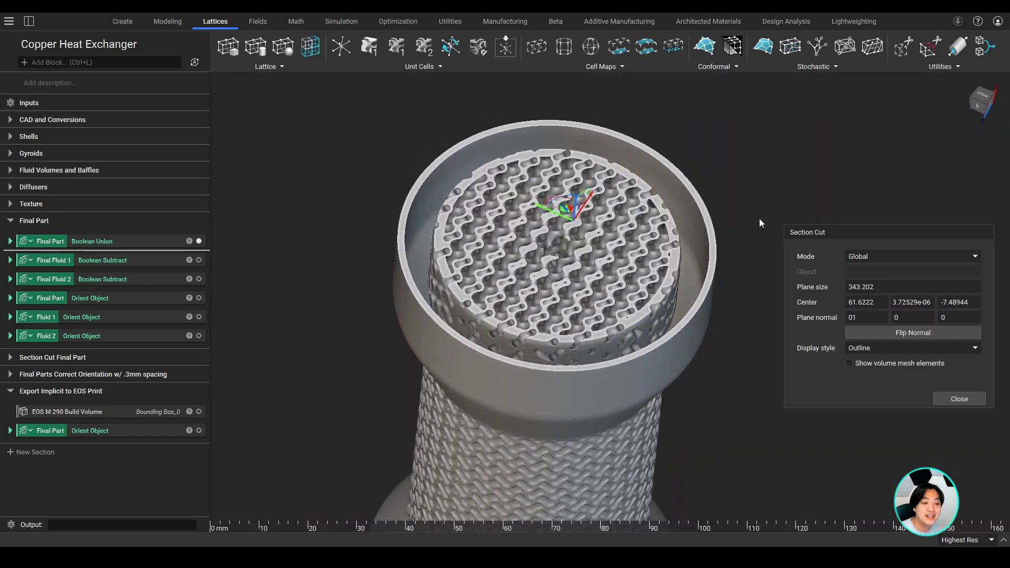
pyautogui.click(199, 279)
pyautogui.click(199, 279)
pyautogui.click(199, 260)
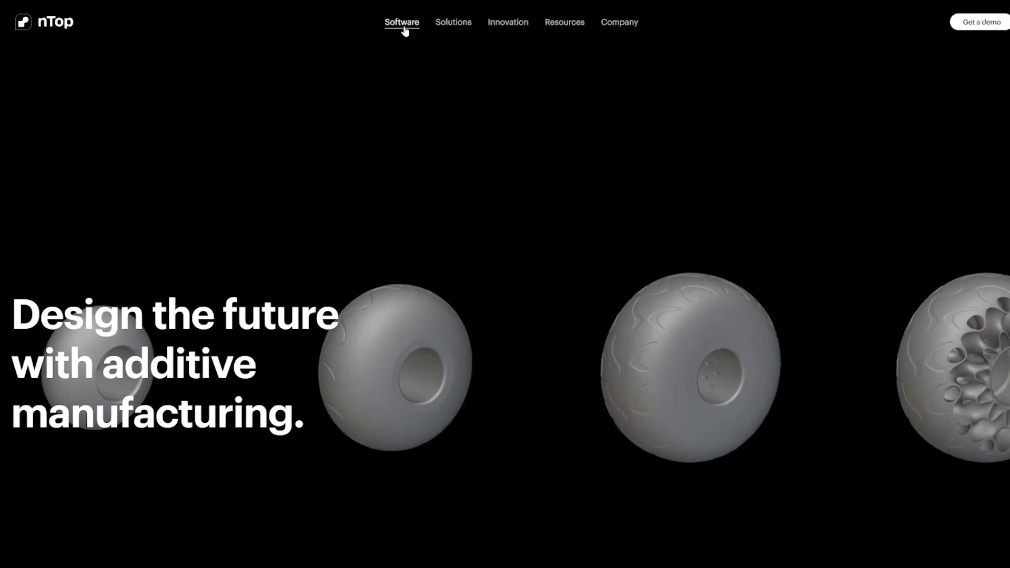
# - Open the Implicit Interop page from ntop.com's Software menu and read down its content
pyautogui.click(403, 26)
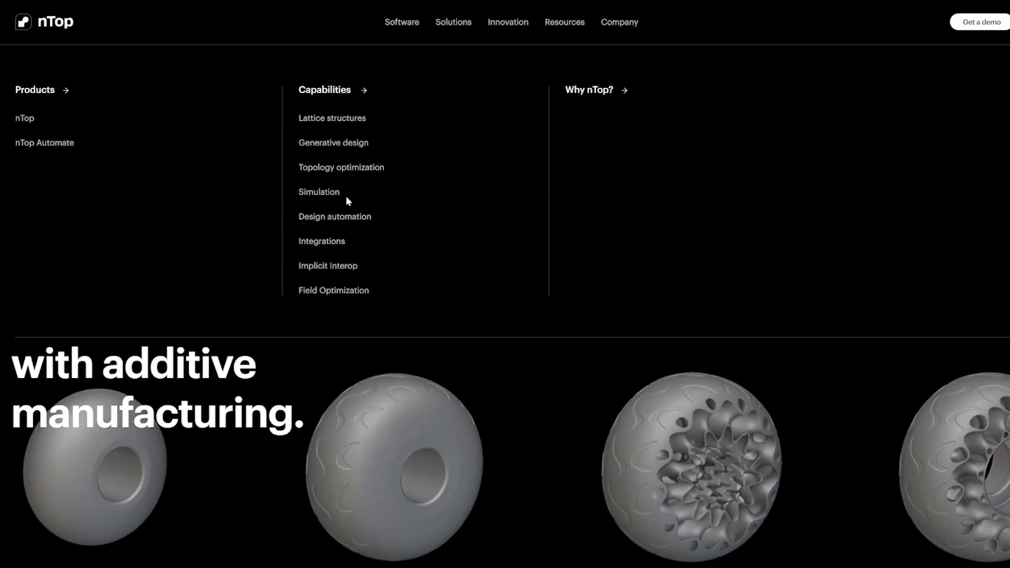
pyautogui.click(357, 271)
pyautogui.scroll(-2, 358, 271)
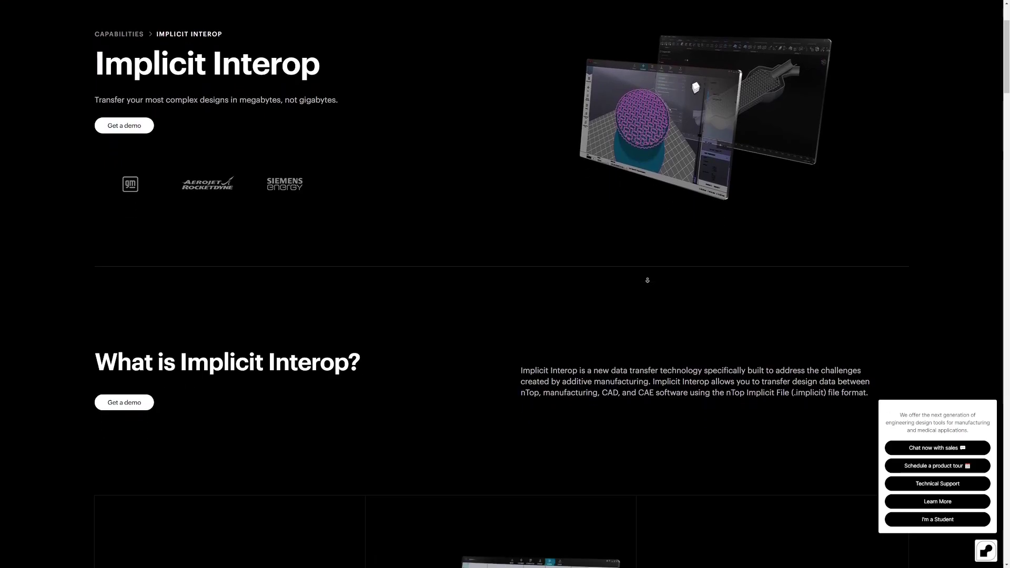
pyautogui.scroll(-3, 647, 280)
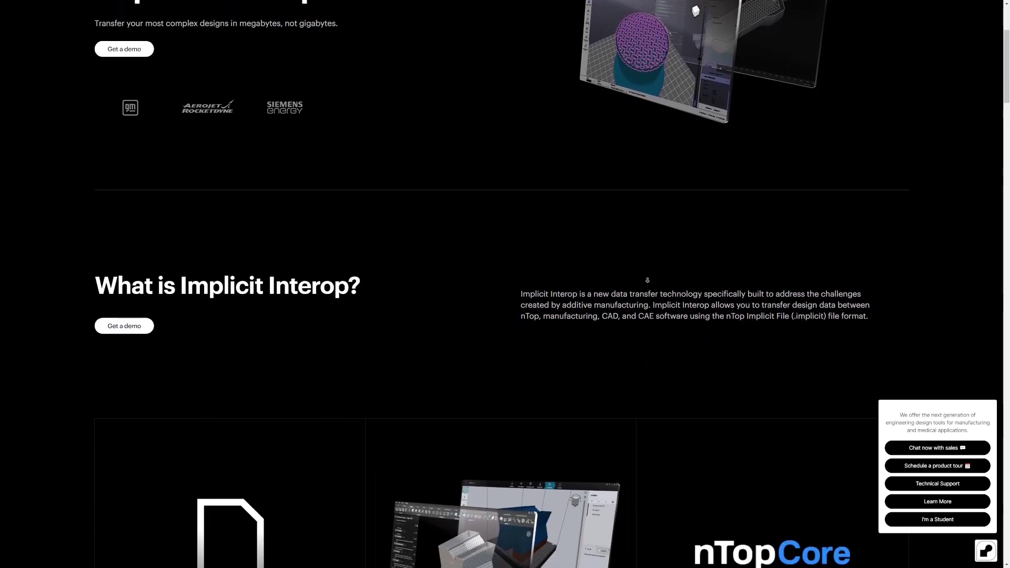
pyautogui.scroll(-2, 647, 280)
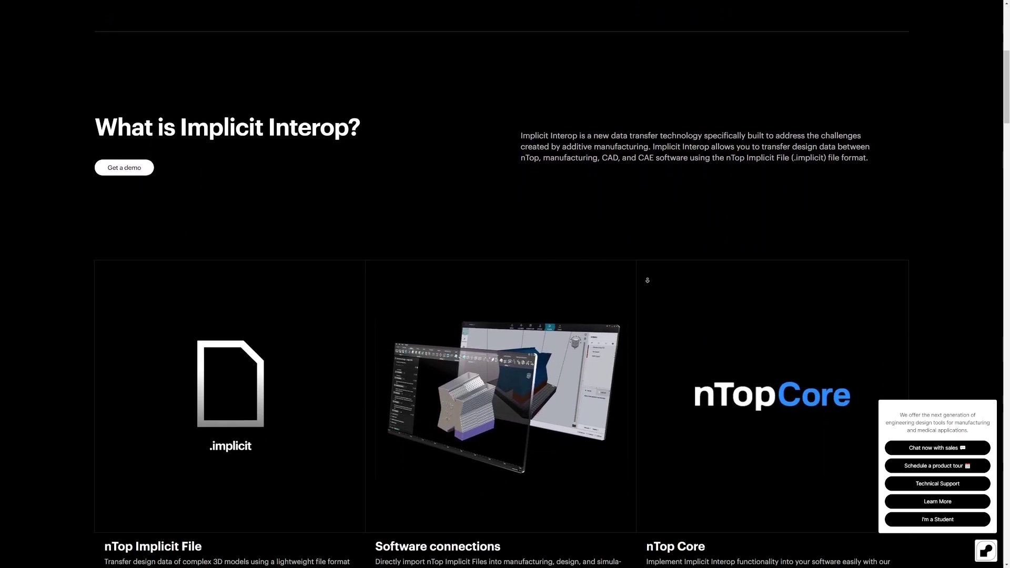